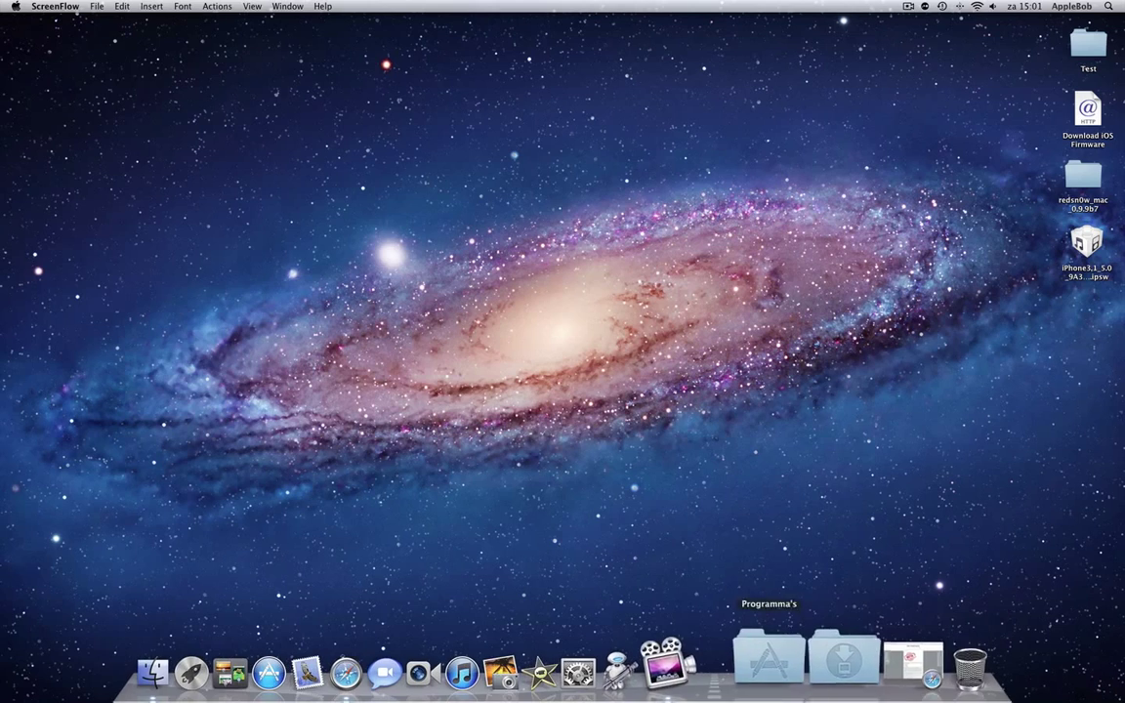
Review the redsn0w iOS5beta post on the Dev-Team Blog down to the redsn0w 0.9.9b7 download links, then put the browser window away.
click(863, 655)
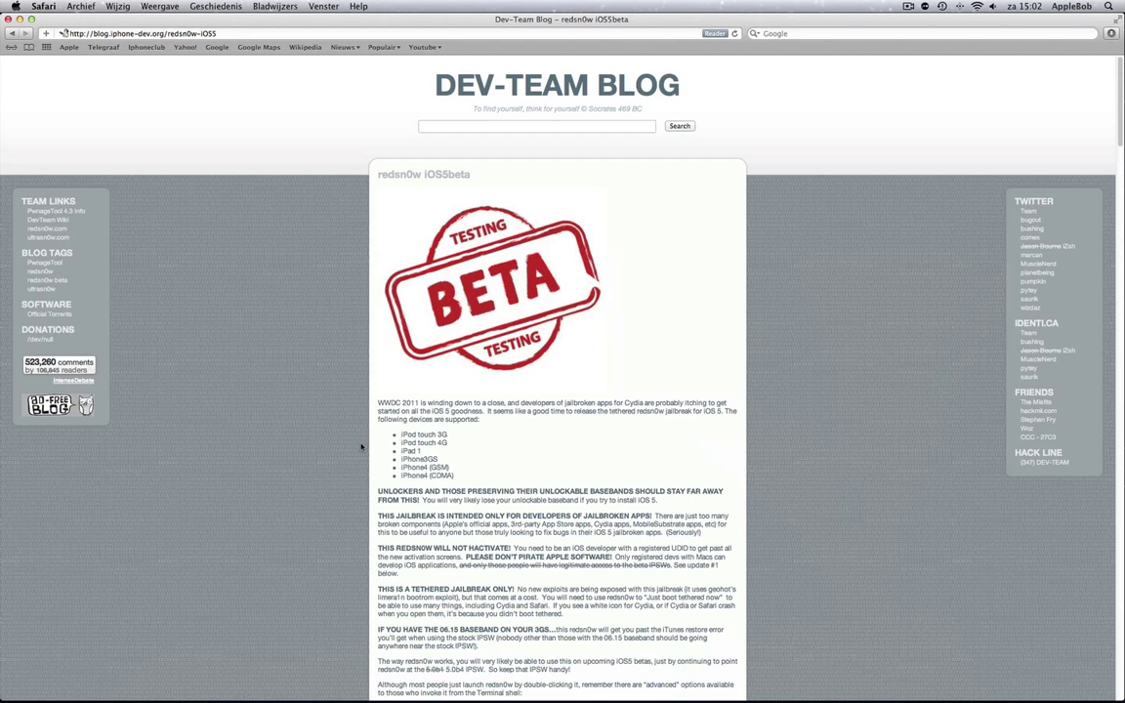
scroll(362, 447, down, 6)
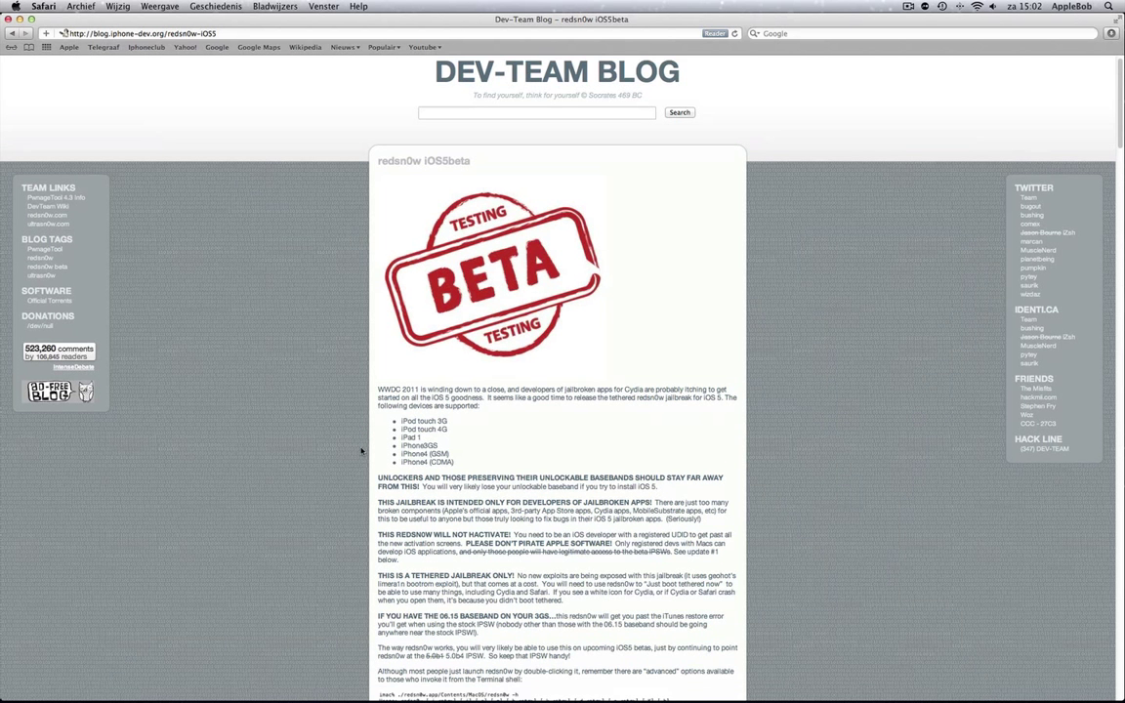
scroll(361, 452, down, 20)
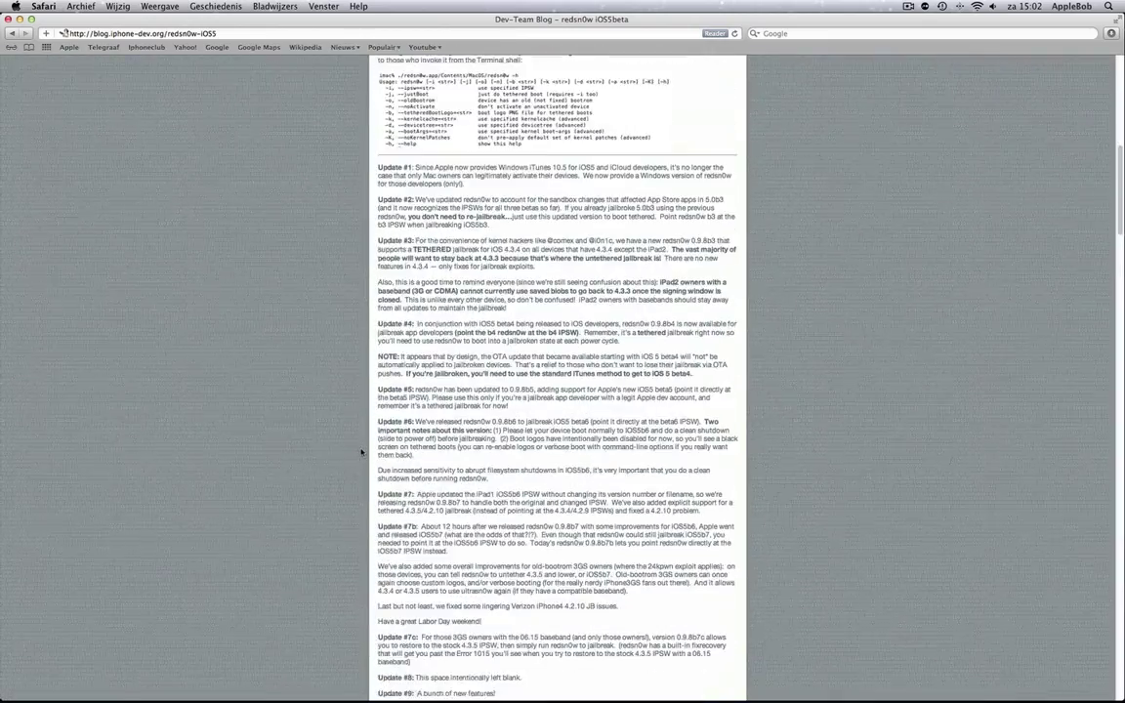
scroll(362, 452, down, 10)
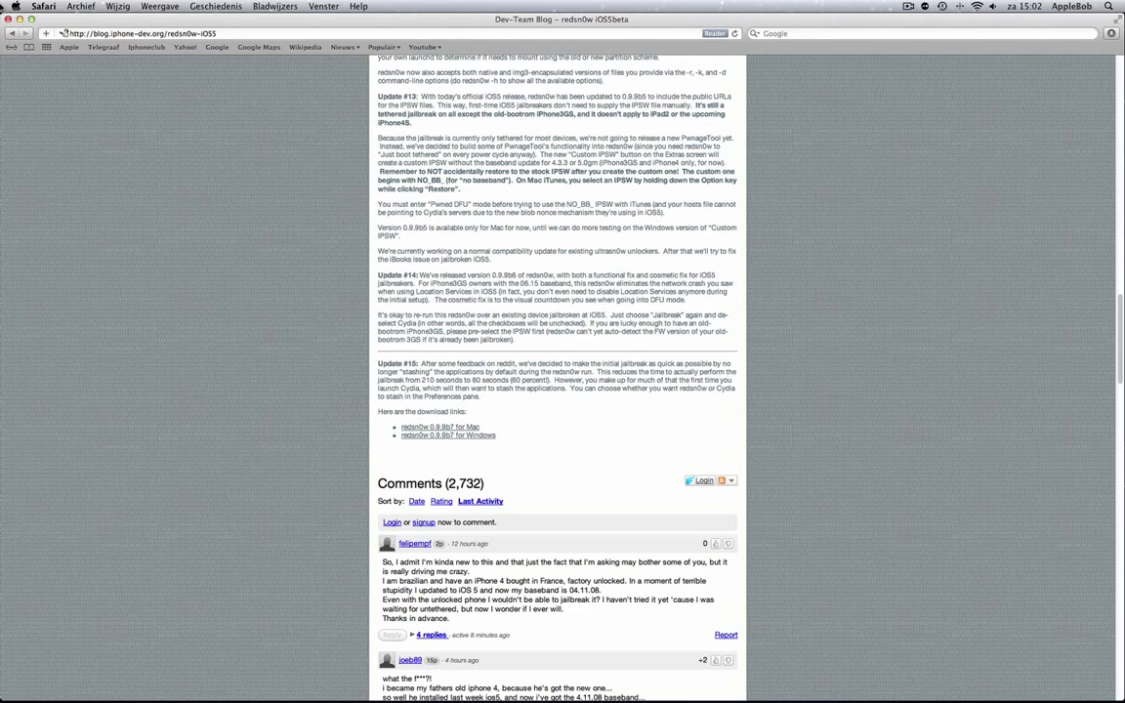
click(19, 20)
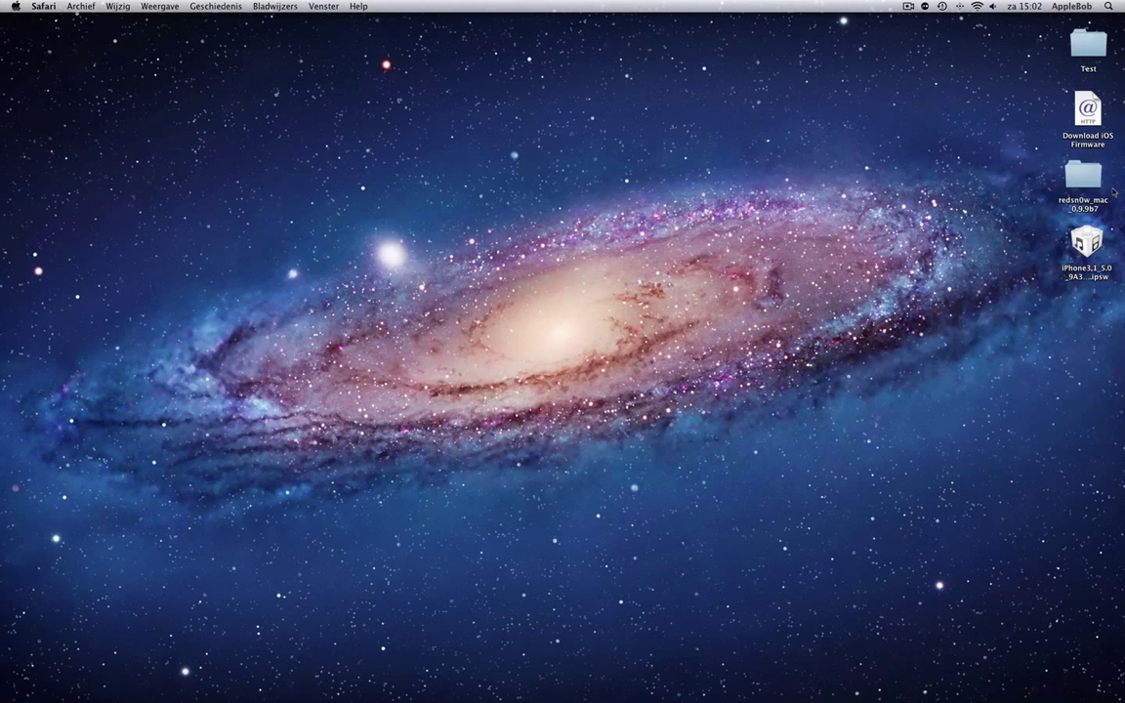
Inspect the contents of the redsn0w_mac_0.9.9b7 desktop folder, pointing out the redsn0w application, and close the folder window.
click(1082, 178)
double_click(1082, 183)
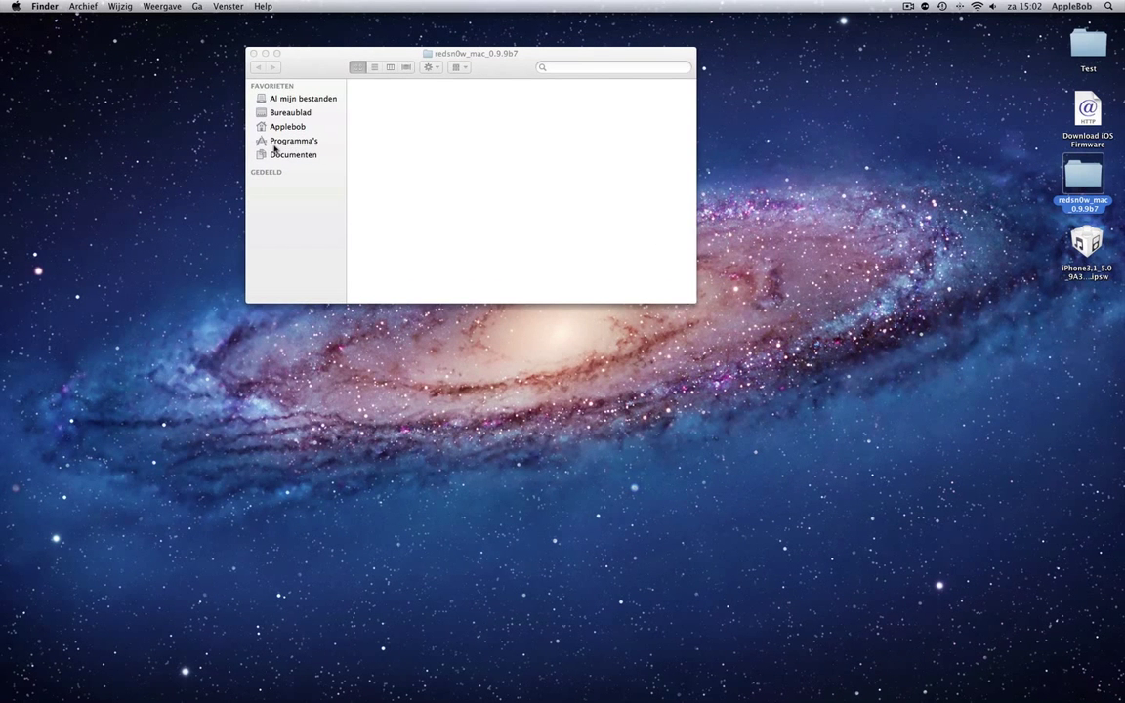
drag(480, 83, 516, 137)
click(571, 166)
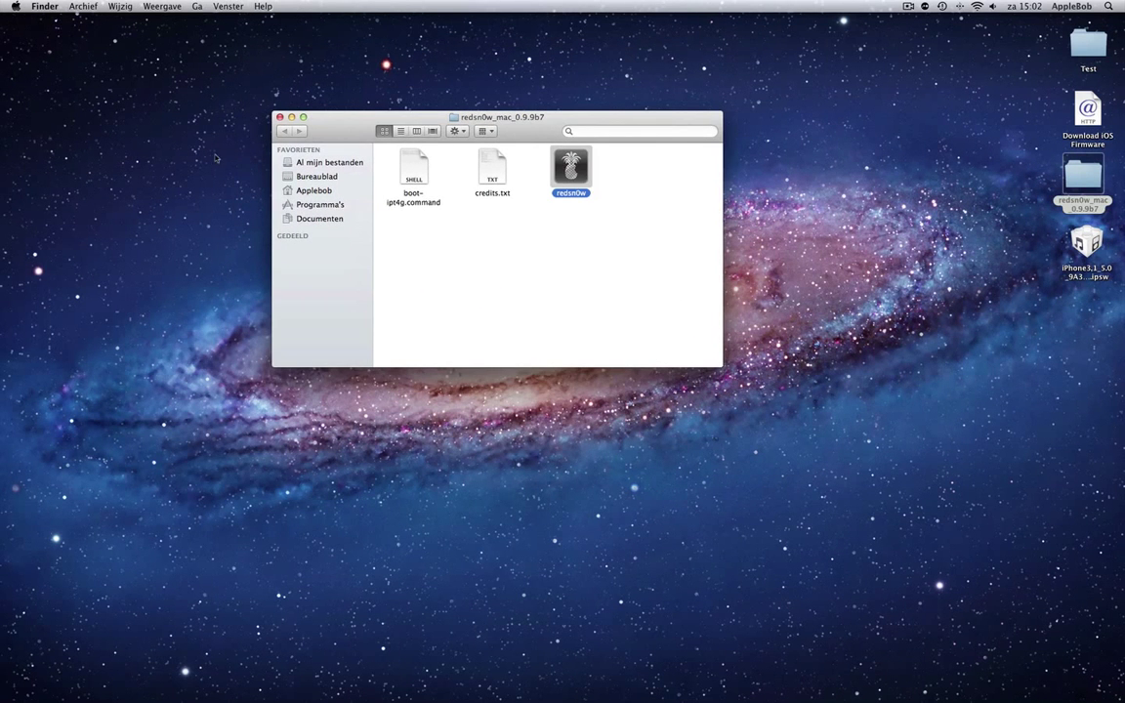
click(291, 117)
click(1016, 154)
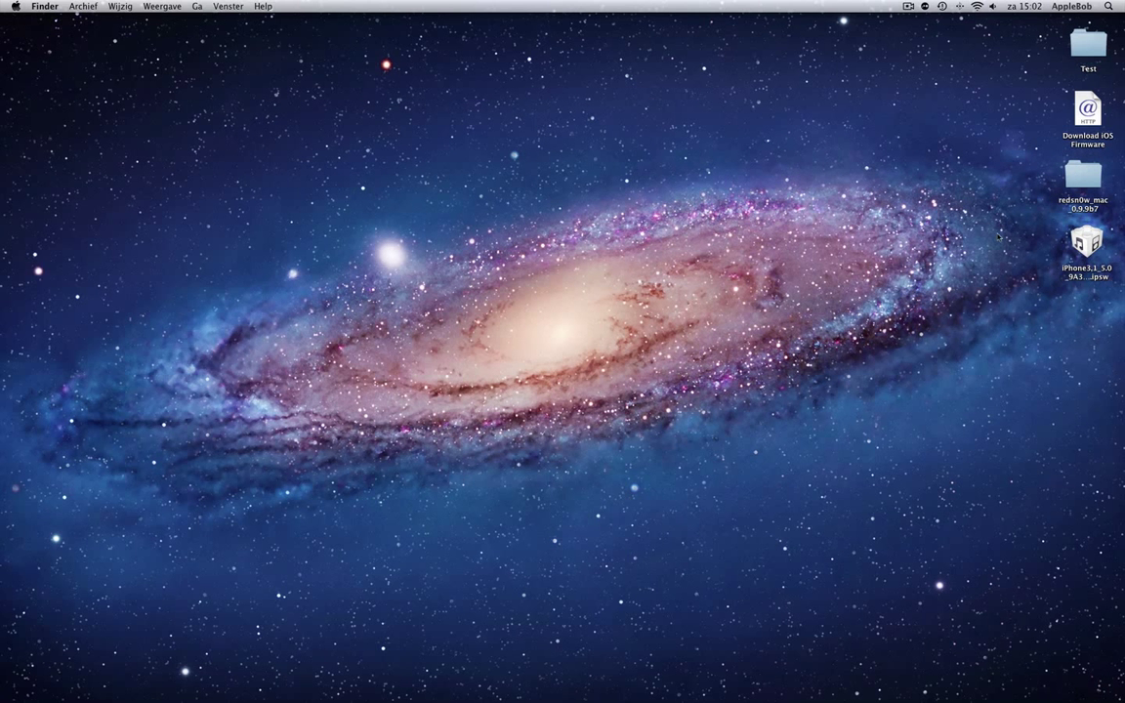
Open the Download iOS Firmware web shortcut from the desktop and select iPhone, model 4 (GSM) and iOS 5.0.0.
click(1086, 244)
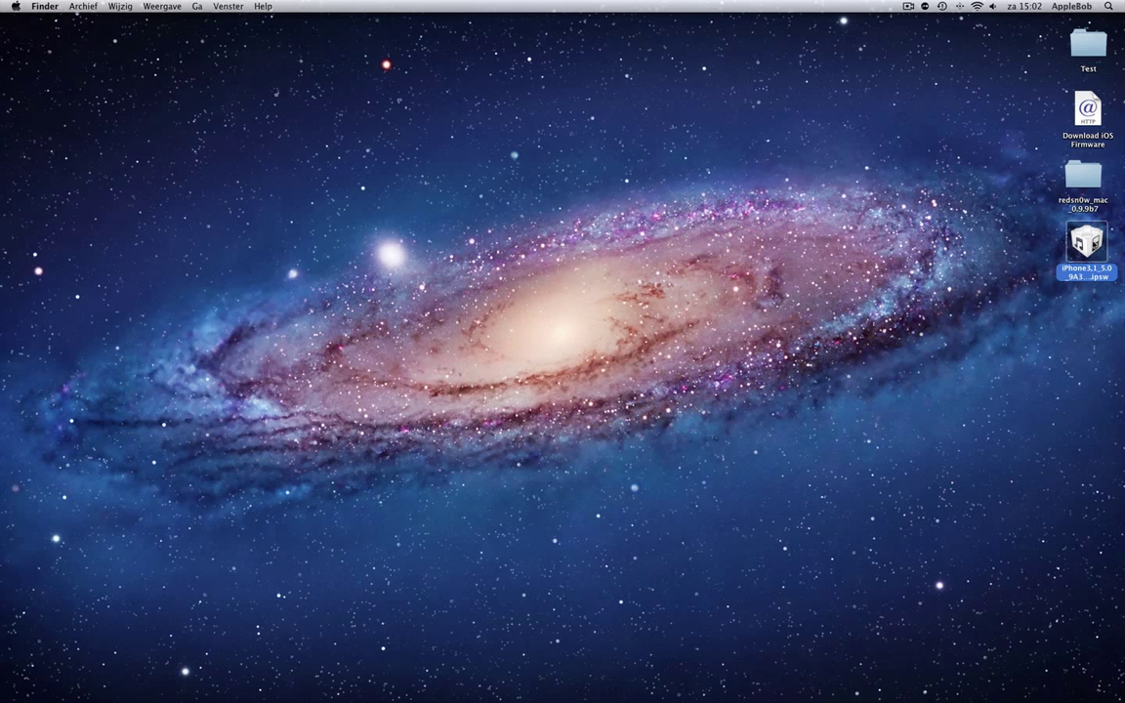
click(1087, 112)
key(super+o)
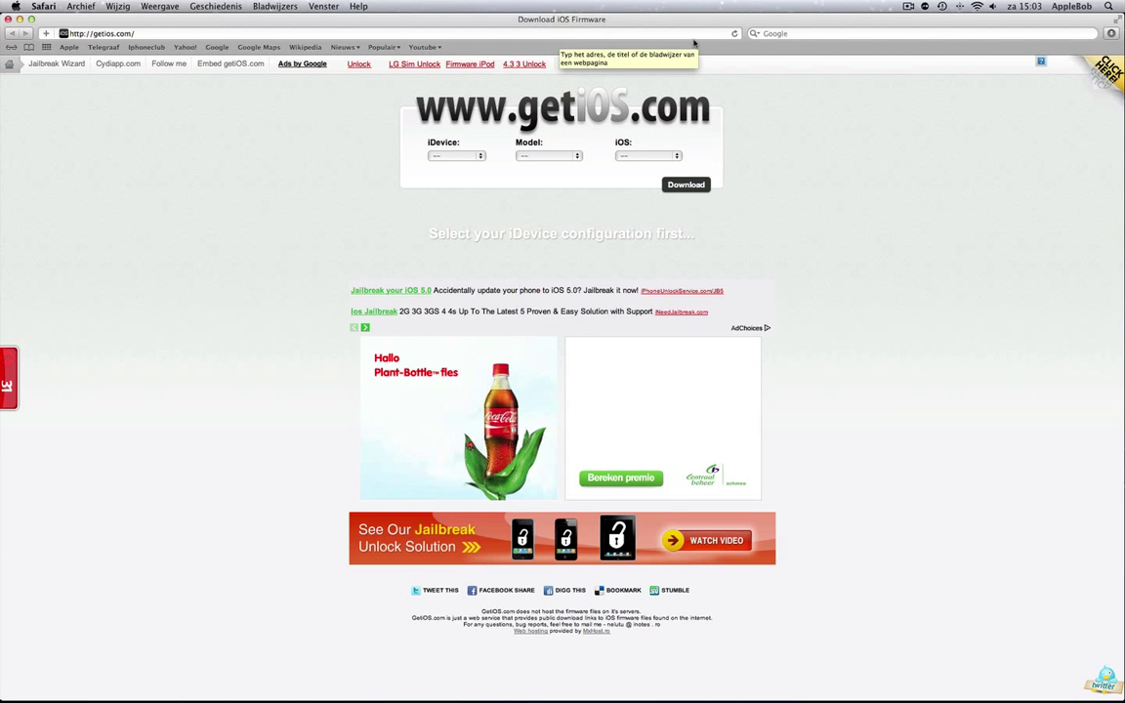
click(479, 156)
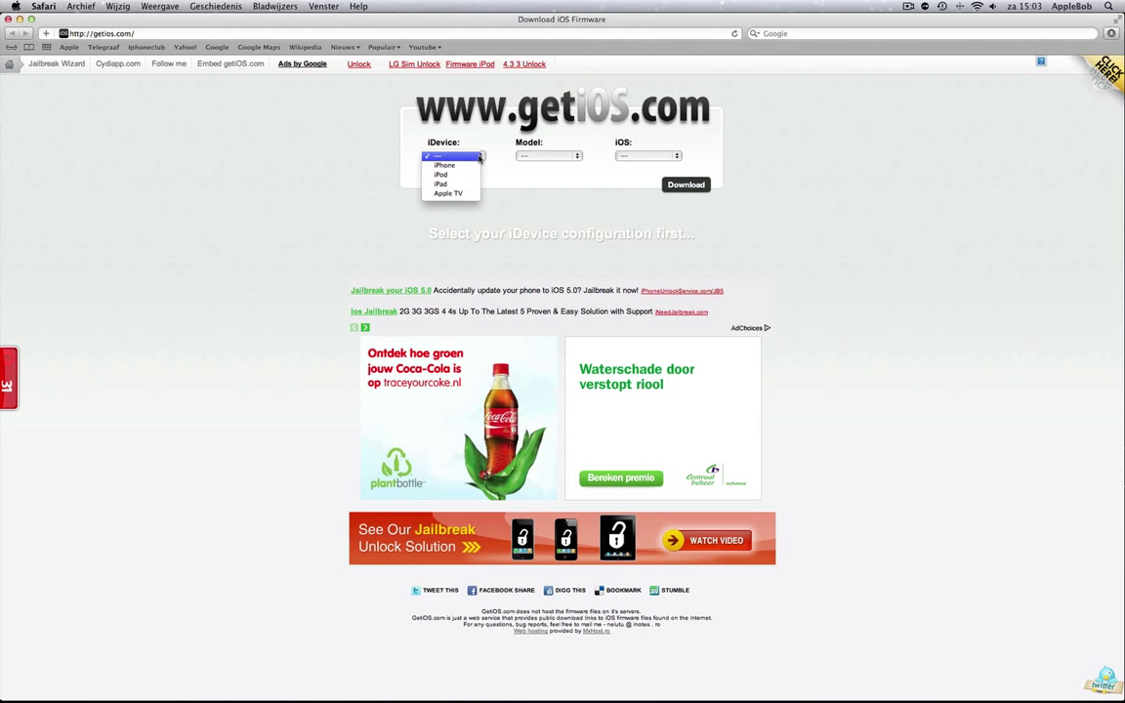
click(444, 167)
click(576, 157)
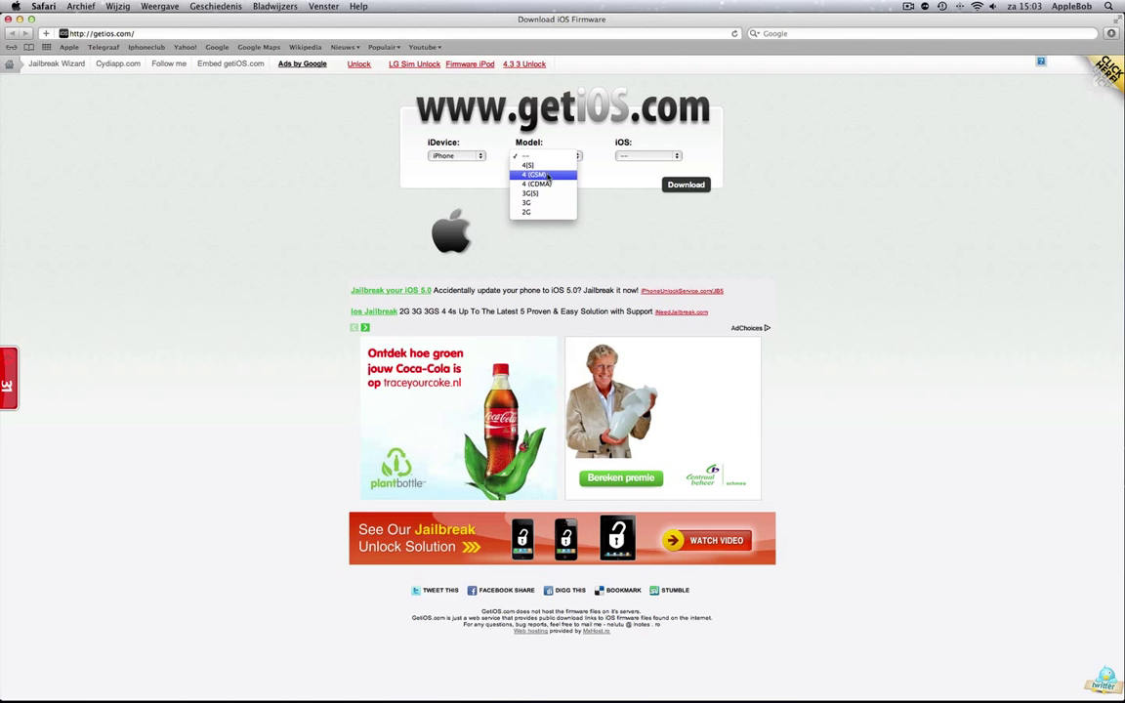
click(541, 176)
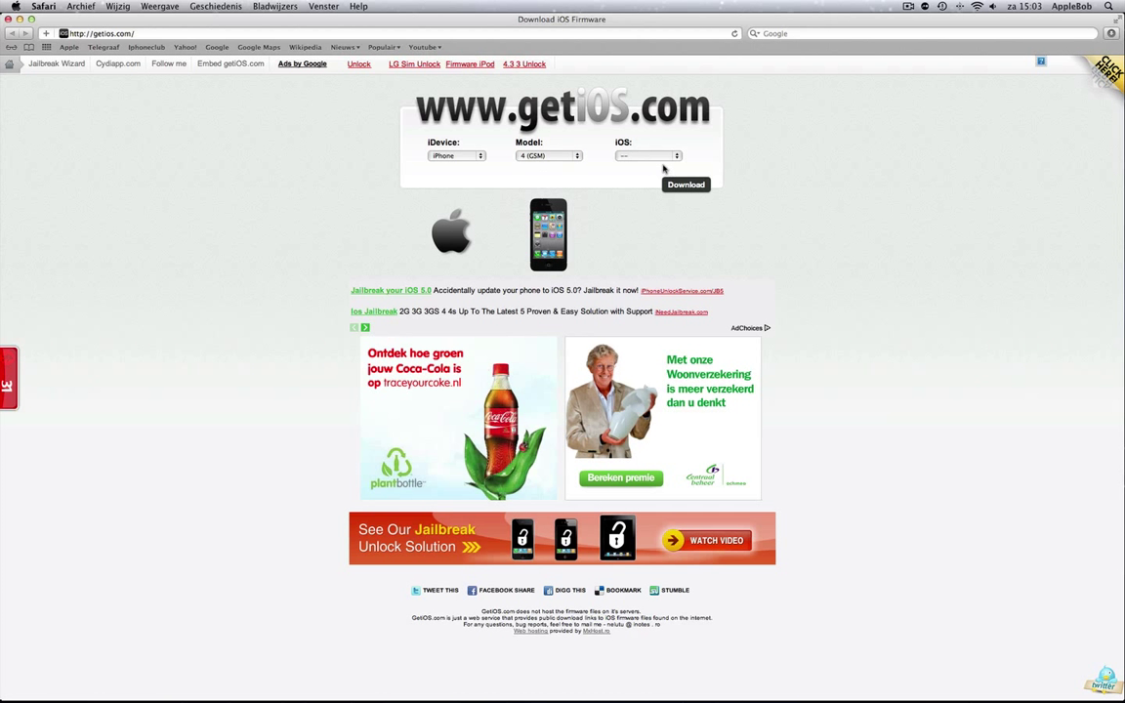
click(630, 156)
key(Return)
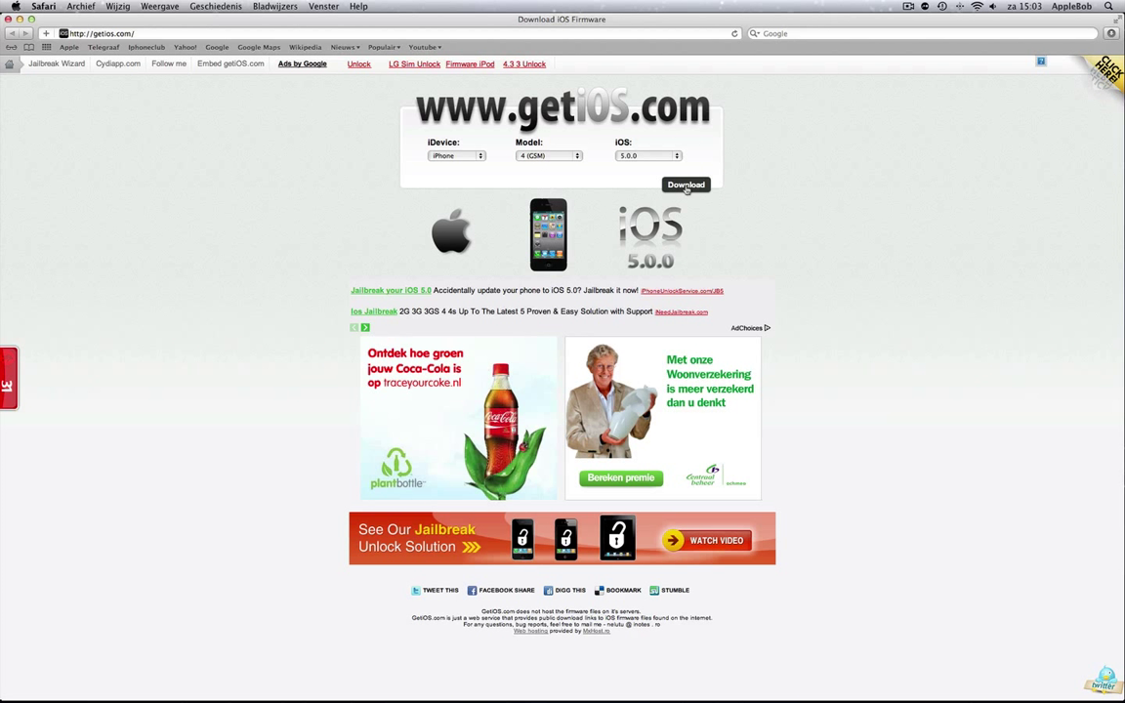
Put the browser window away and select the iPhone3,1_5.0 .ipsw firmware file on the desktop.
click(43, 7)
click(42, 7)
click(20, 19)
click(1087, 244)
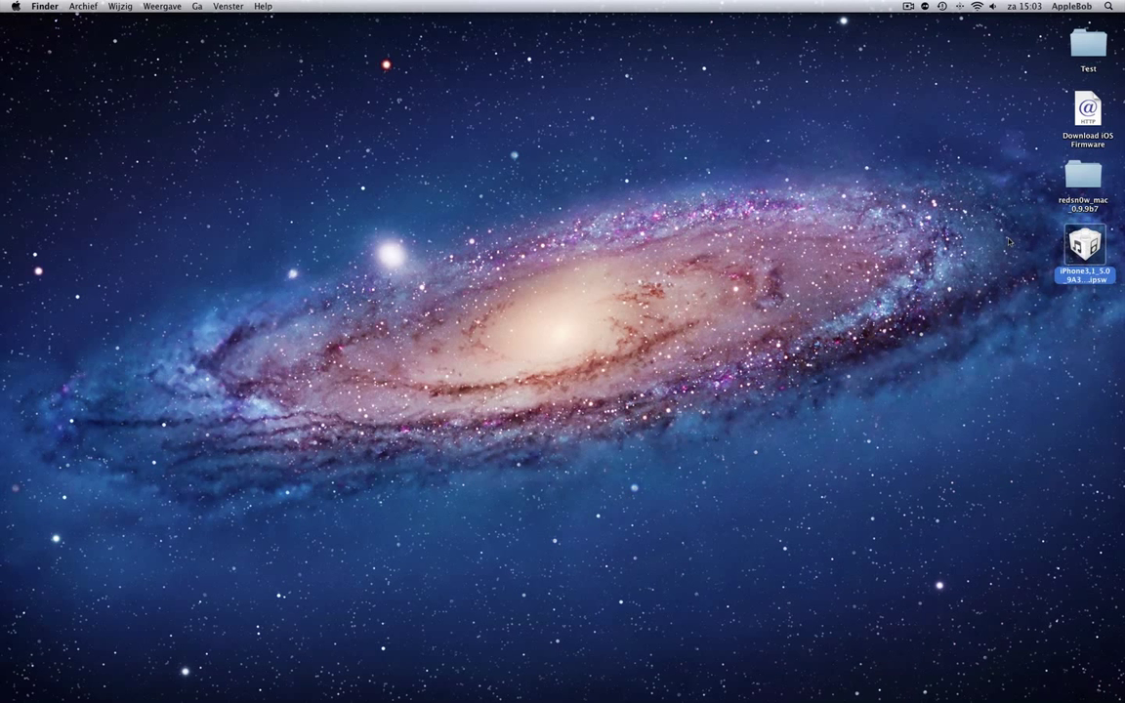
Launch redsn0w from the redsn0w_mac_0.9.9b7 desktop folder and move its window aside.
click(1049, 183)
double_click(1083, 176)
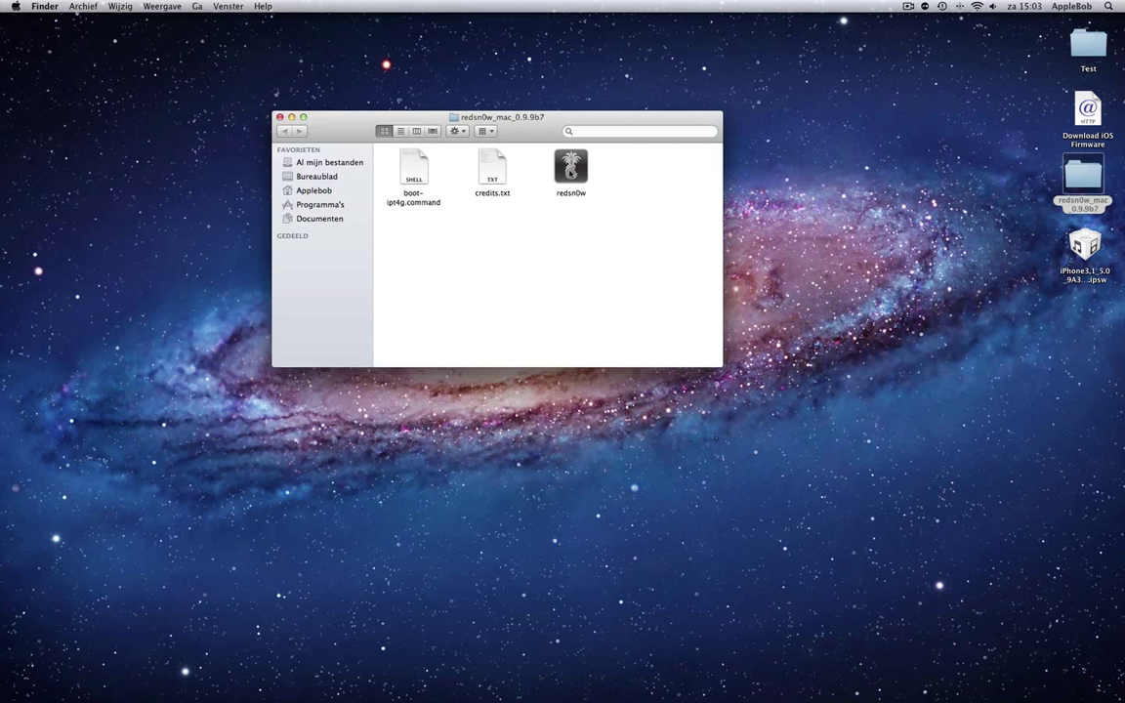
double_click(571, 167)
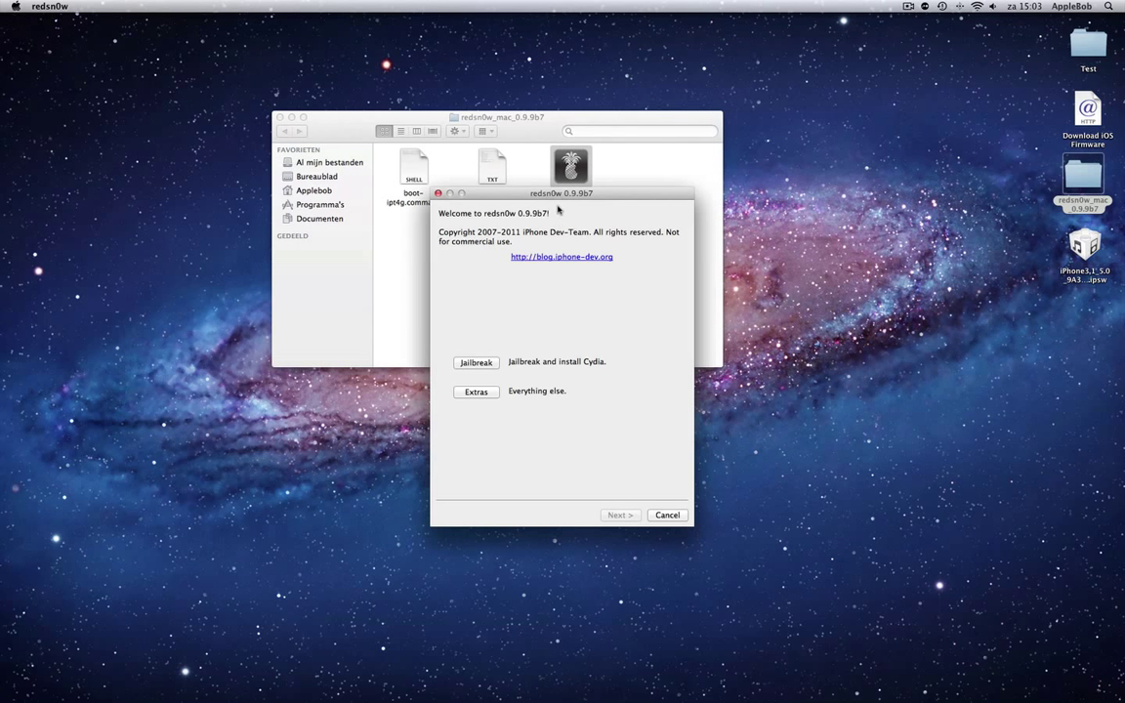
drag(504, 192, 623, 194)
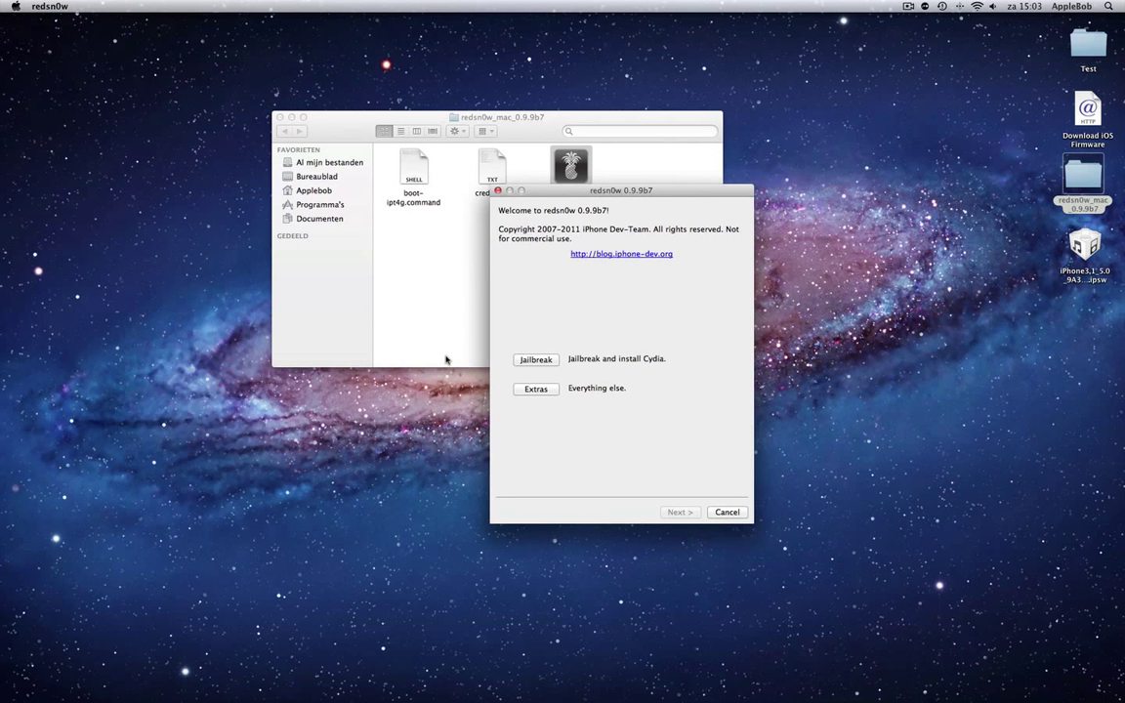
Start the jailbreak procedure and continue past the instructions to switch off and plug in the device.
click(536, 360)
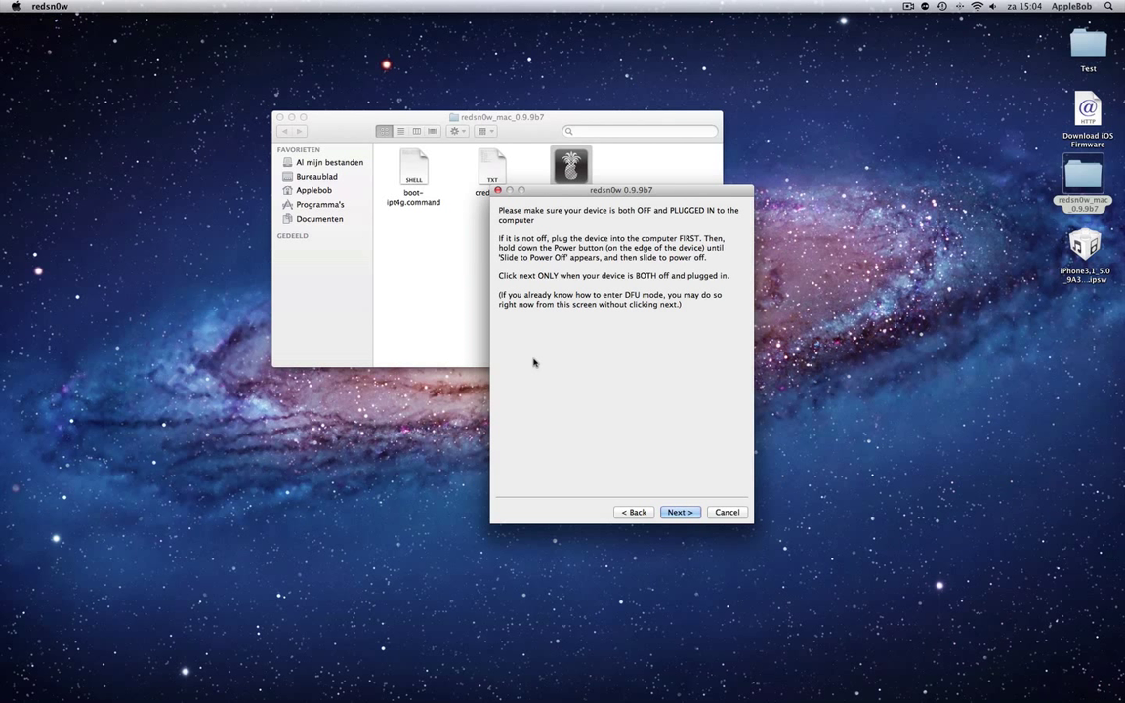
click(691, 514)
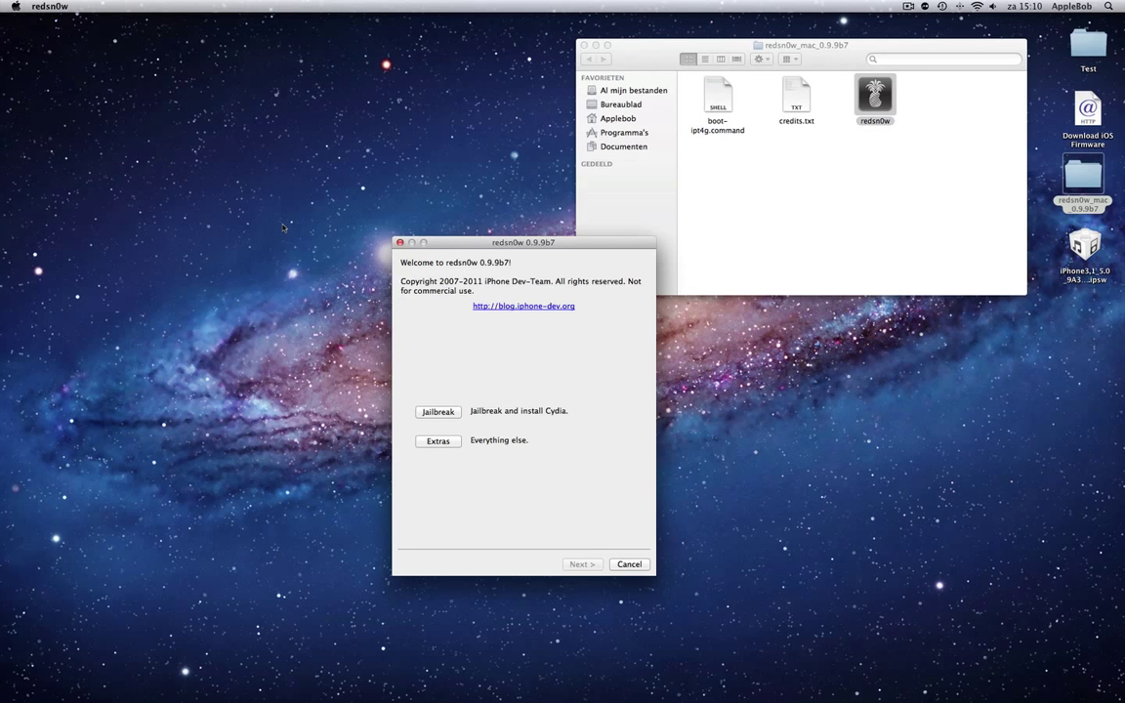
Run the redsn0w jailbreak on the switched-off, plugged-in iPhone through DFU mode, with only Install Cydia enabled.
drag(478, 243, 440, 202)
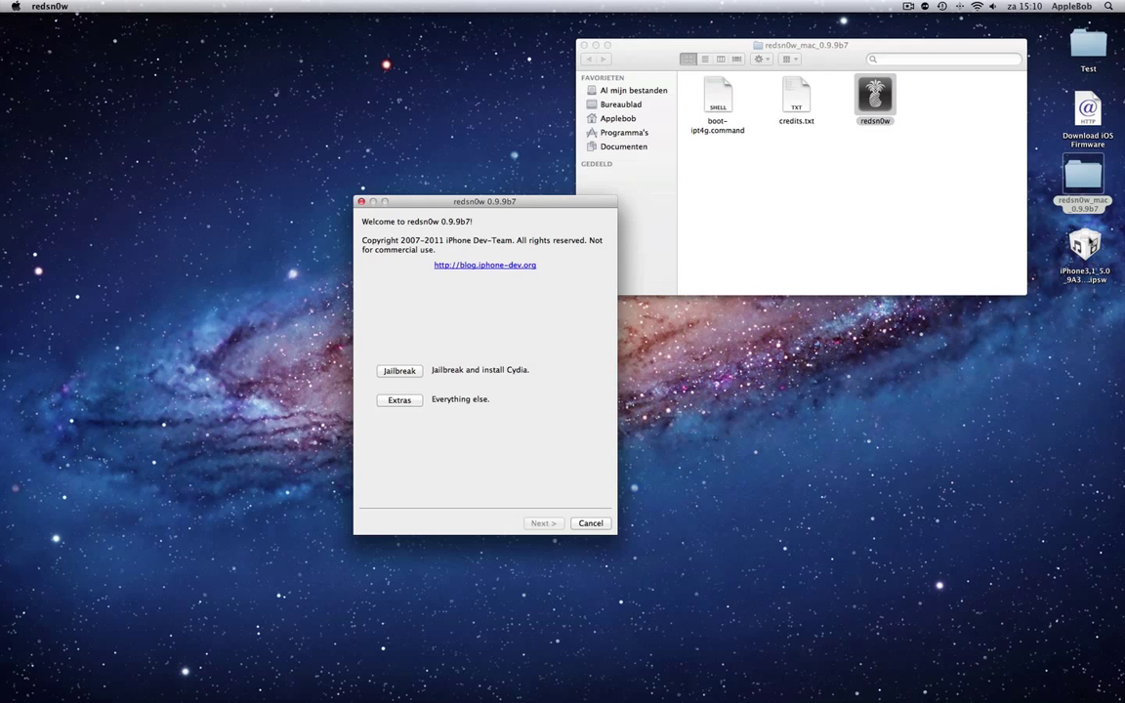
click(1084, 246)
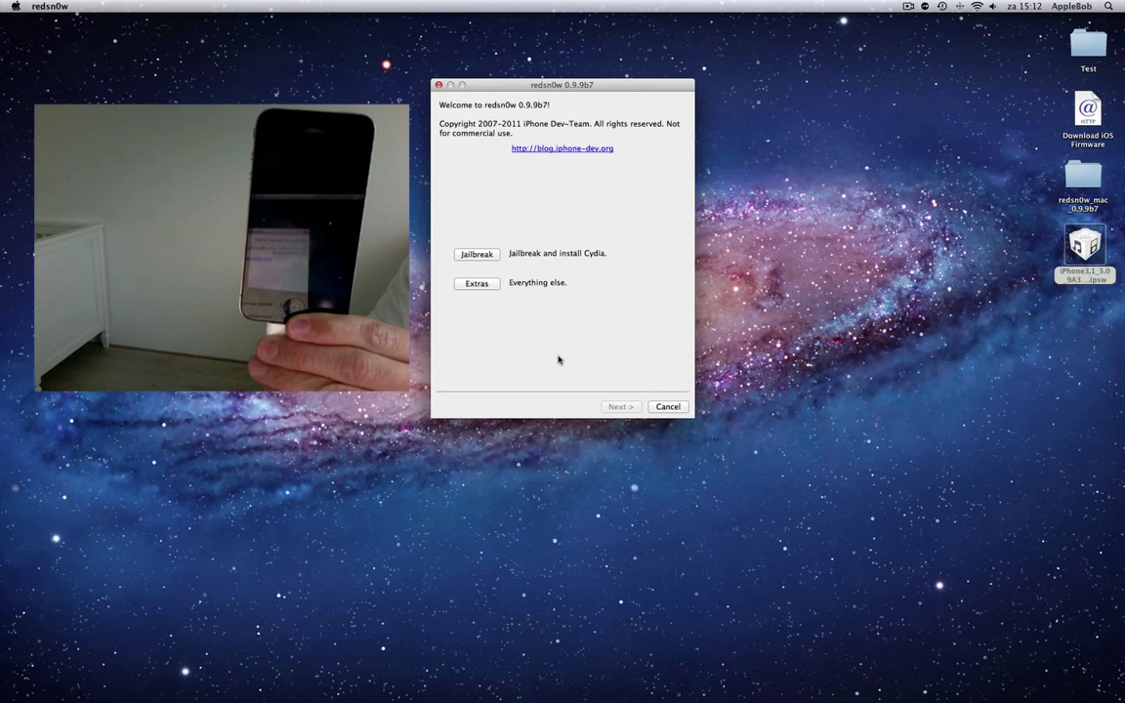
click(477, 253)
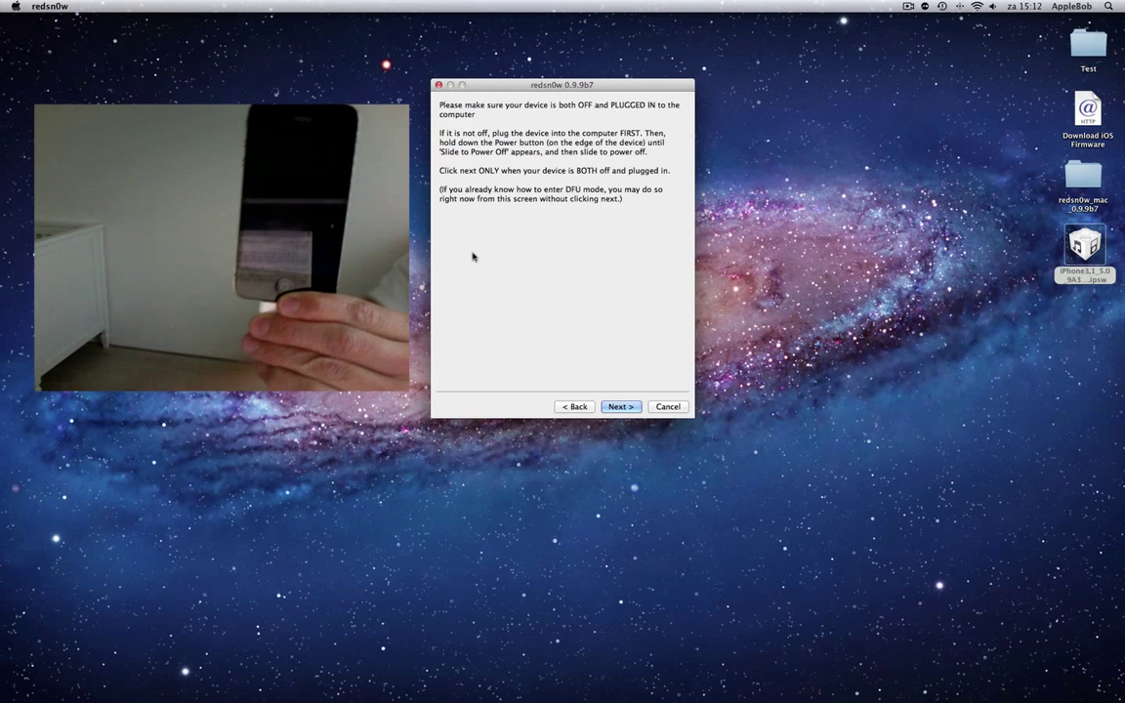
click(622, 406)
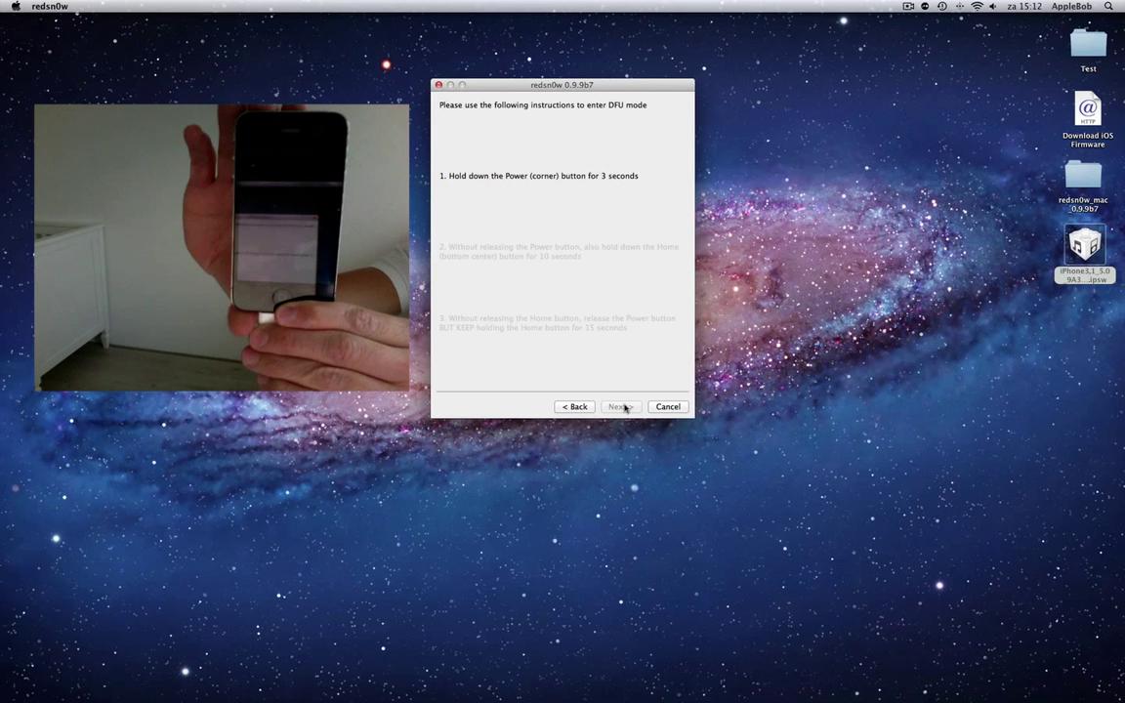
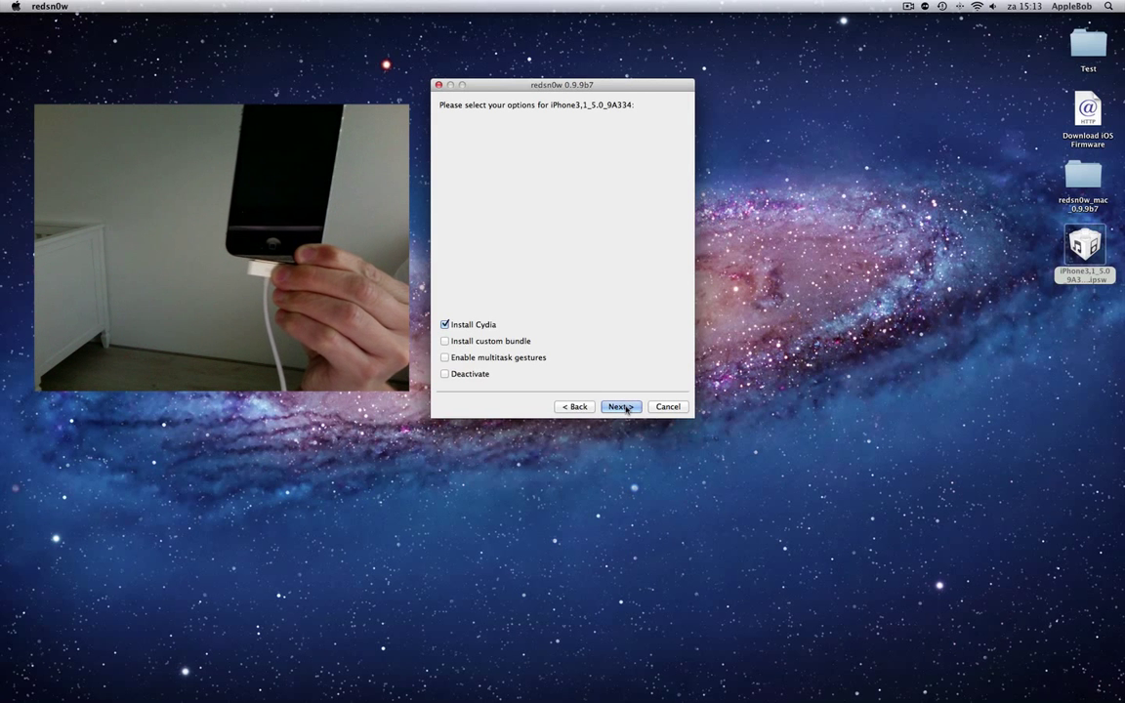
click(621, 406)
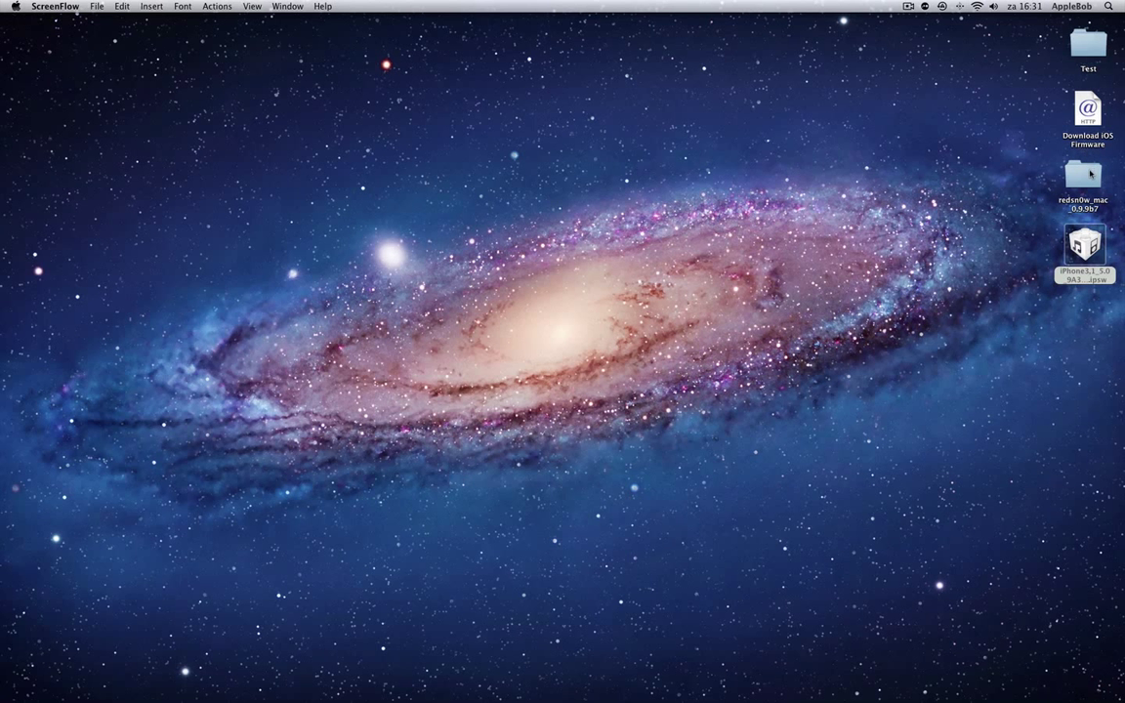
Relaunch redsn0w from its desktop folder and start a tethered Just boot, continuing to the DFU mode instructions.
double_click(1089, 173)
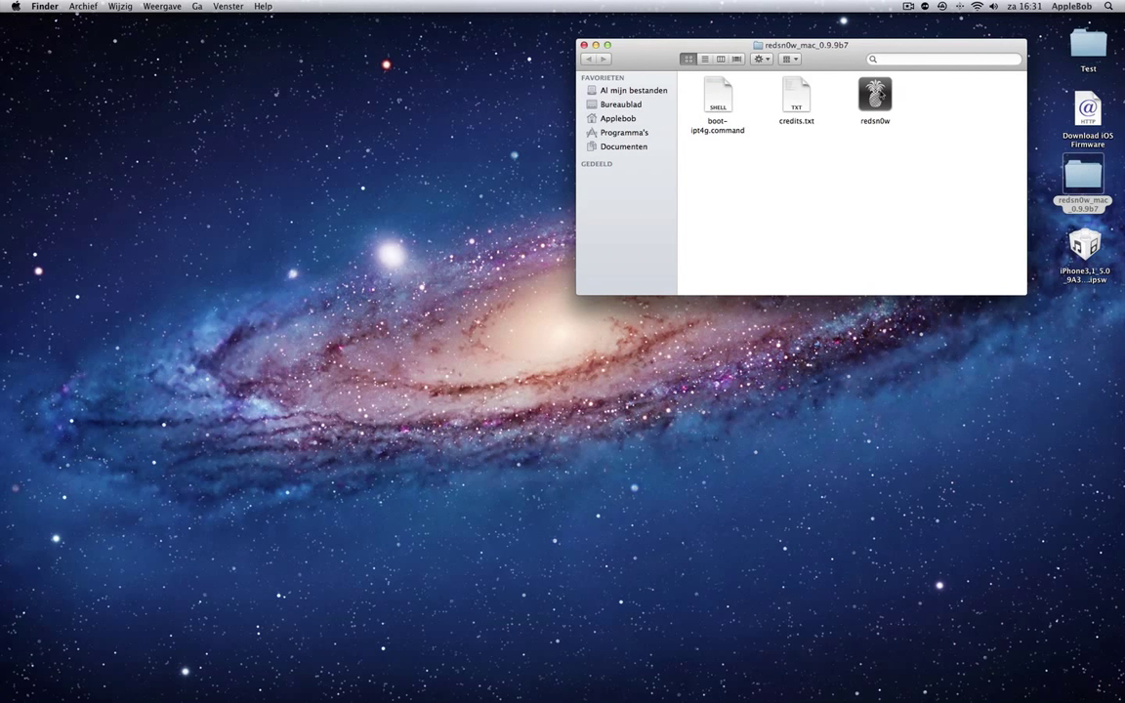
double_click(876, 96)
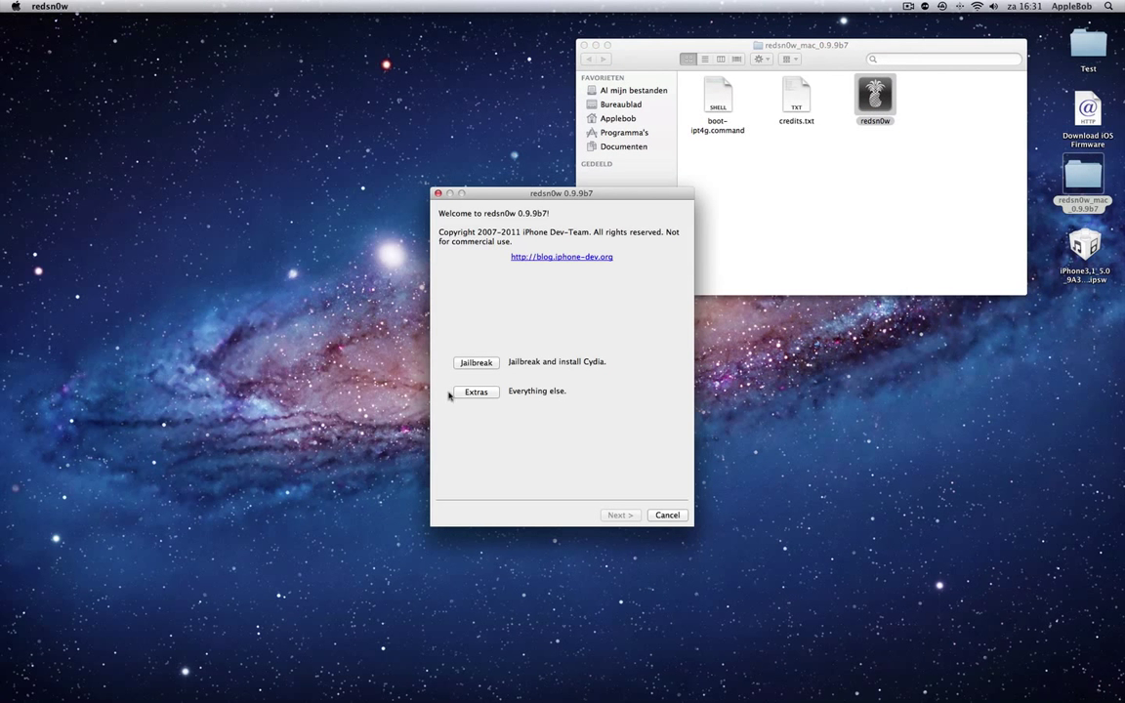
click(473, 392)
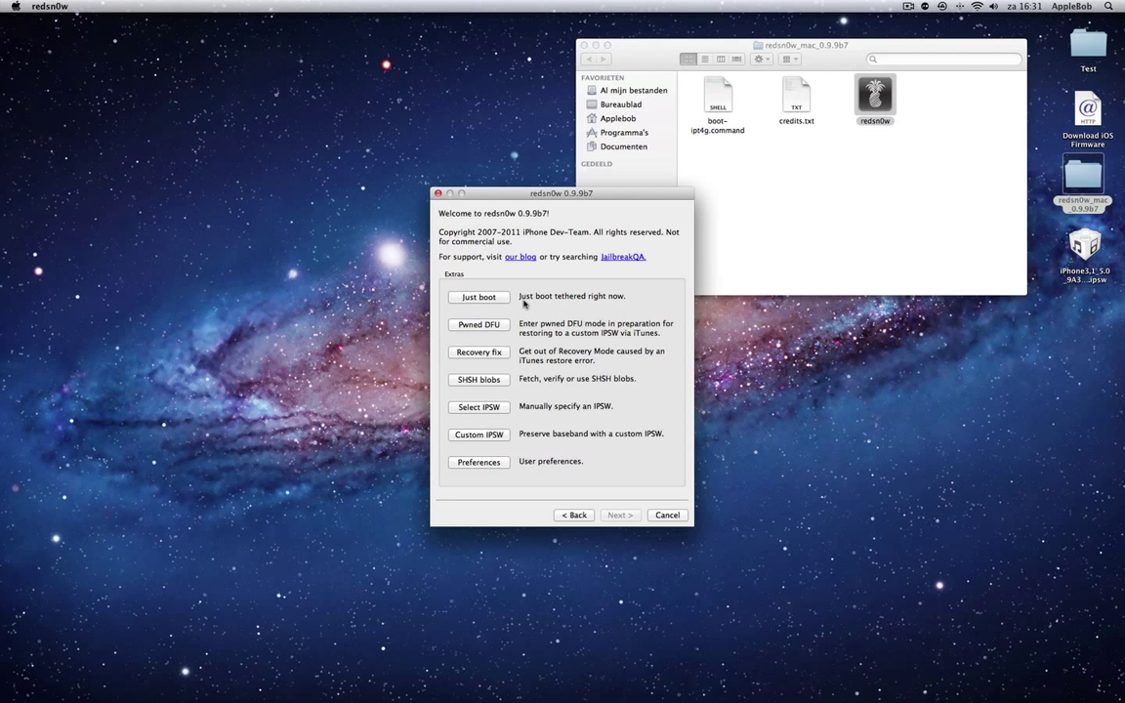
click(479, 297)
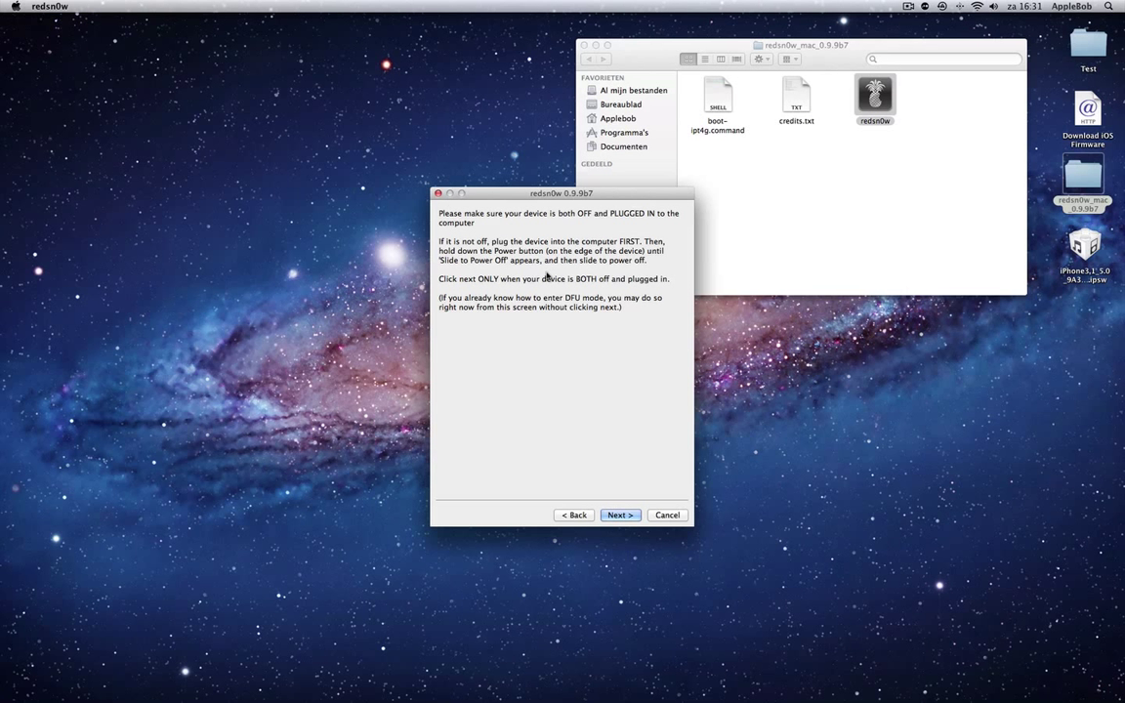
click(619, 514)
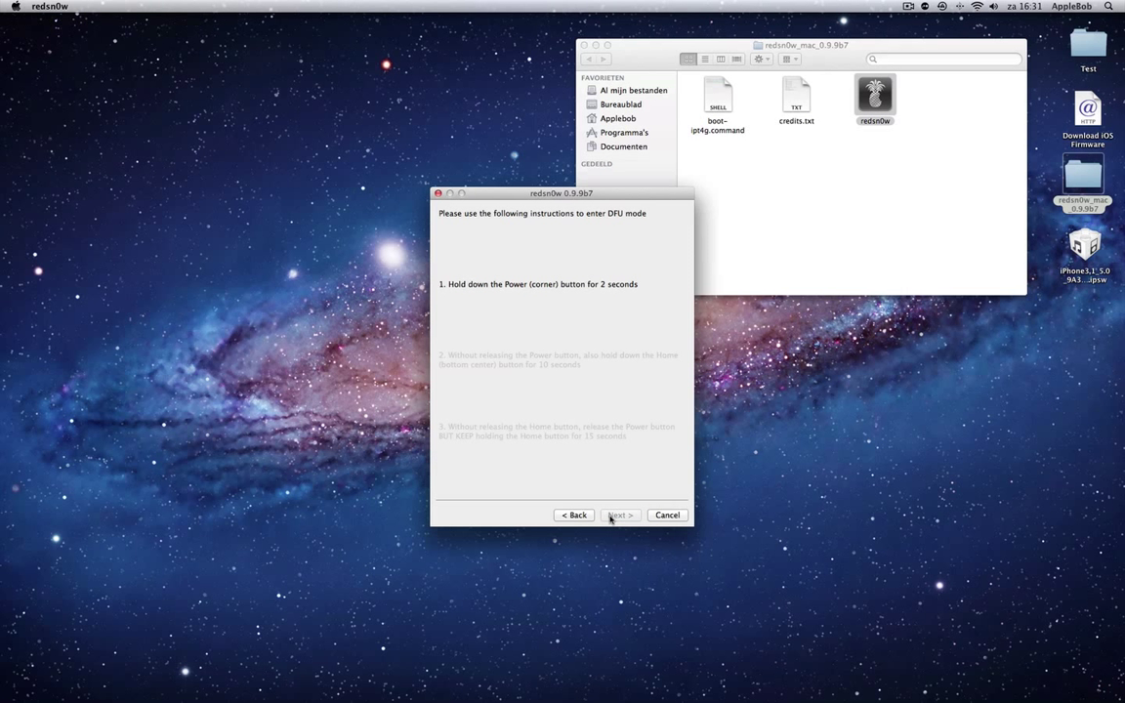